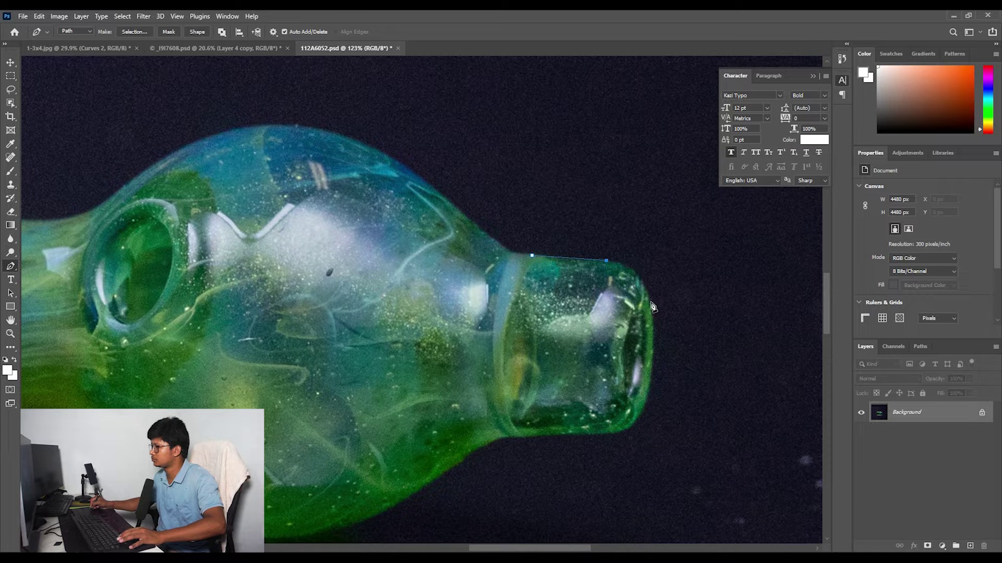
Trace a Pen tool path around the upper glass piece's narrow mouth end, following its rim and lower edge.
drag(656, 341, 619, 221)
scroll(620, 221, up, 2)
drag(596, 316, 580, 336)
alt+click(595, 316)
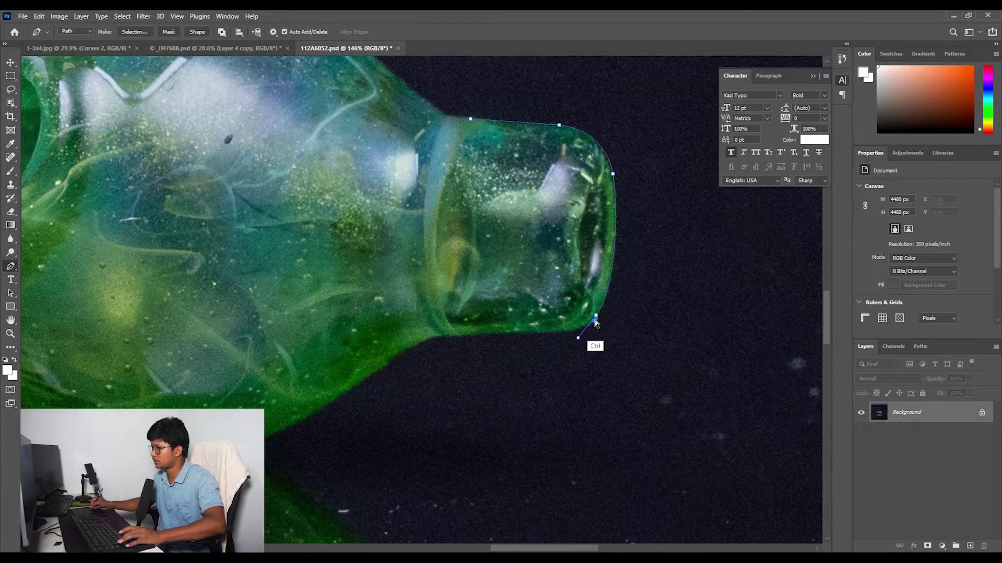
drag(561, 332, 540, 334)
click(458, 335)
drag(428, 347, 505, 309)
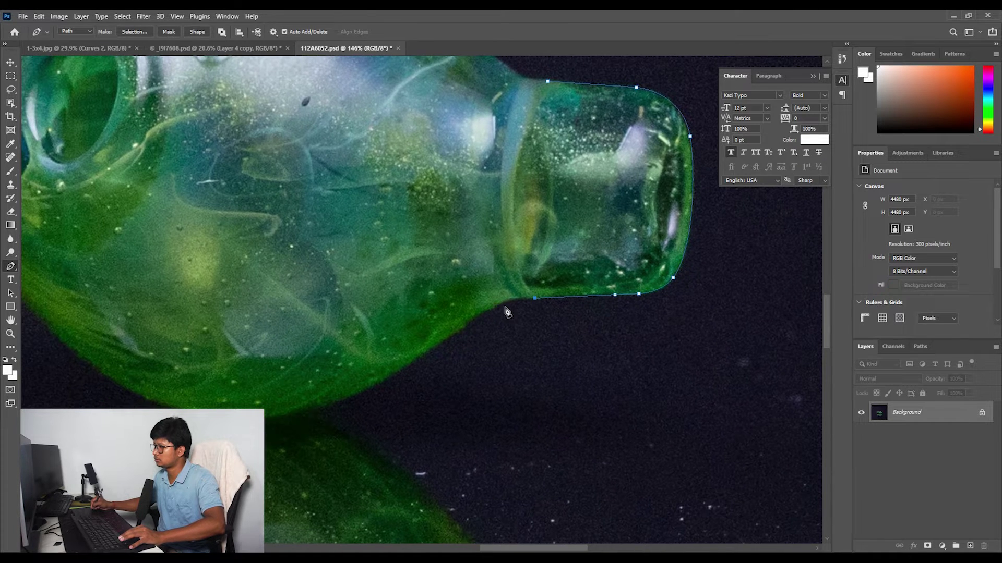
Continue the path from the mouth end along the underside of the glass piece's large bulb.
click(496, 307)
click(482, 315)
drag(356, 395, 515, 406)
alt+click(357, 395)
click(409, 349)
click(382, 326)
Extend the path along the underside of the connecting neck to the base of the small bulb.
drag(382, 326, 501, 367)
drag(455, 324, 438, 313)
drag(375, 302, 349, 304)
drag(298, 336, 274, 357)
drag(276, 365, 491, 344)
drag(385, 380, 341, 386)
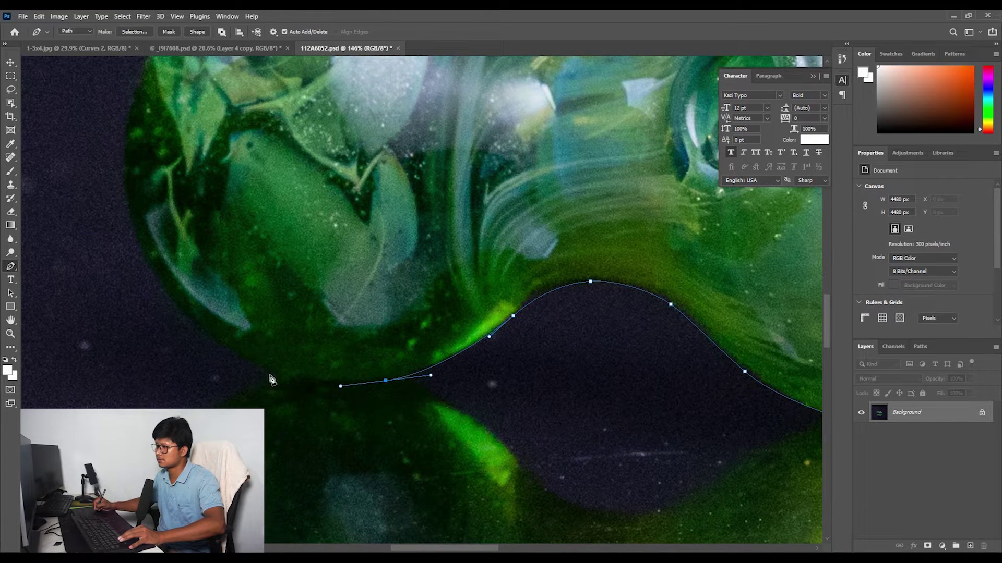
Trace the outline of the small bulb up and over its top and along the neck's upper edge.
drag(211, 342, 157, 304)
drag(135, 117, 303, 169)
drag(366, 223, 291, 345)
drag(381, 226, 438, 213)
drag(551, 276, 459, 290)
drag(545, 258, 341, 270)
Trace the top of the large bulb back to the mouth end and close the path.
drag(503, 217, 614, 221)
drag(503, 239, 306, 208)
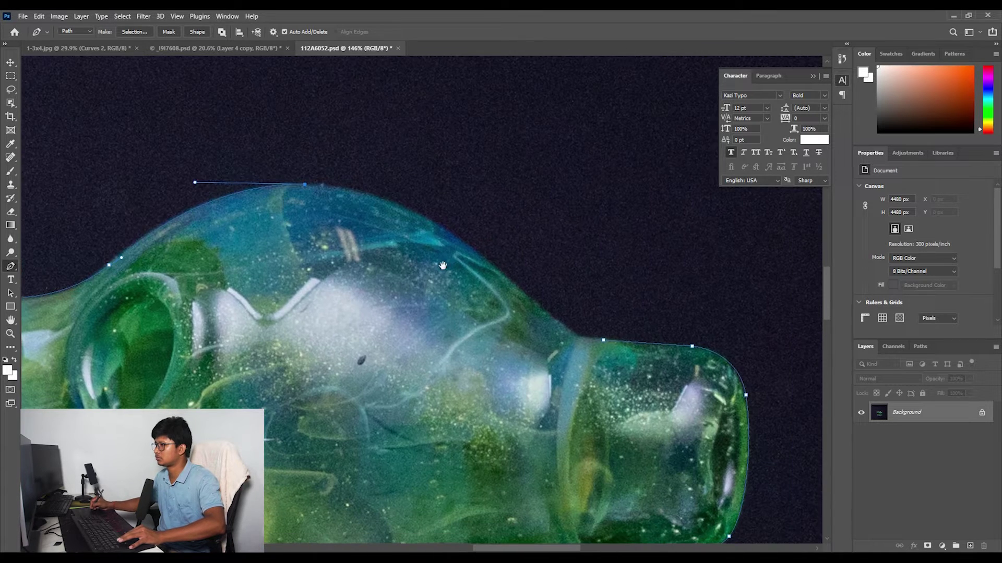
drag(496, 267, 560, 323)
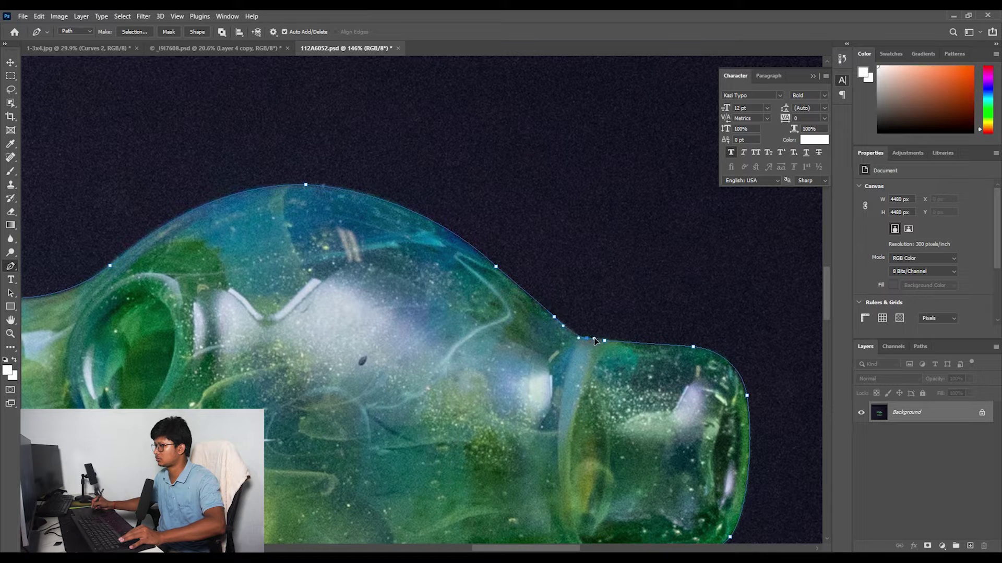
Convert the closed path into a selection and copy the glass piece to a new layer.
drag(608, 400, 505, 391)
drag(505, 384, 536, 288)
scroll(536, 288, down, 3)
key(ctrl+Return)
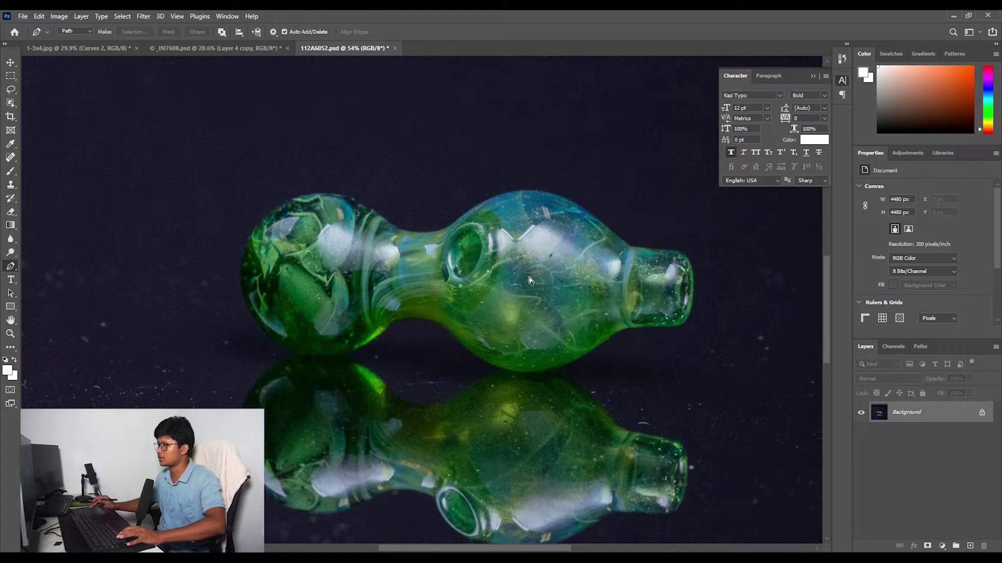
key(ctrl+j)
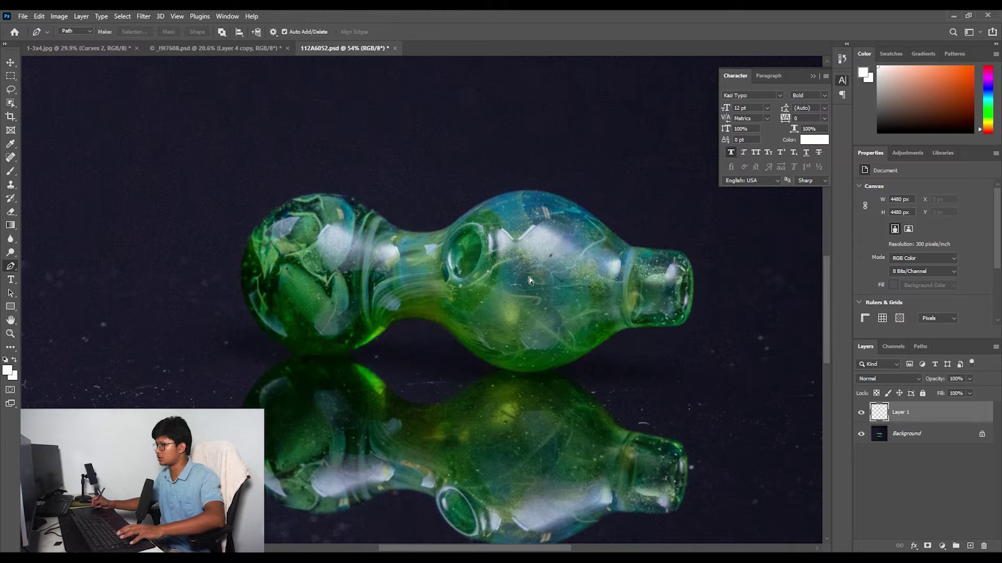
Start a Pen tool path on the reflection, tracing around its narrow mouth end.
drag(486, 426, 428, 286)
drag(593, 344, 543, 312)
drag(509, 302, 613, 313)
click(674, 330)
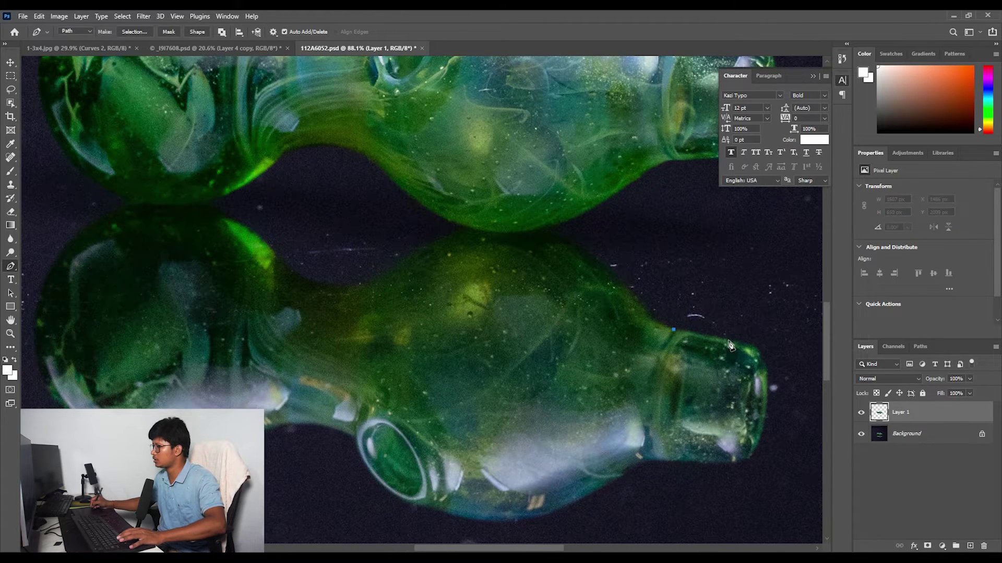
click(742, 343)
drag(744, 377, 614, 298)
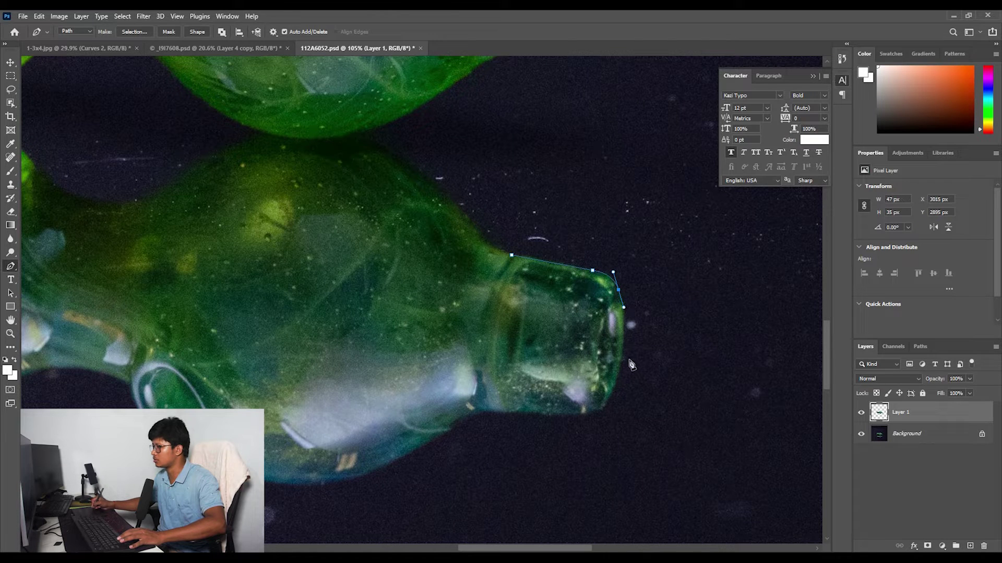
drag(619, 368, 455, 426)
Continue the path along the lower edge of the reflected large bulb, around the round opening and along the neck.
drag(393, 462, 577, 385)
drag(508, 408, 443, 417)
drag(363, 377, 346, 370)
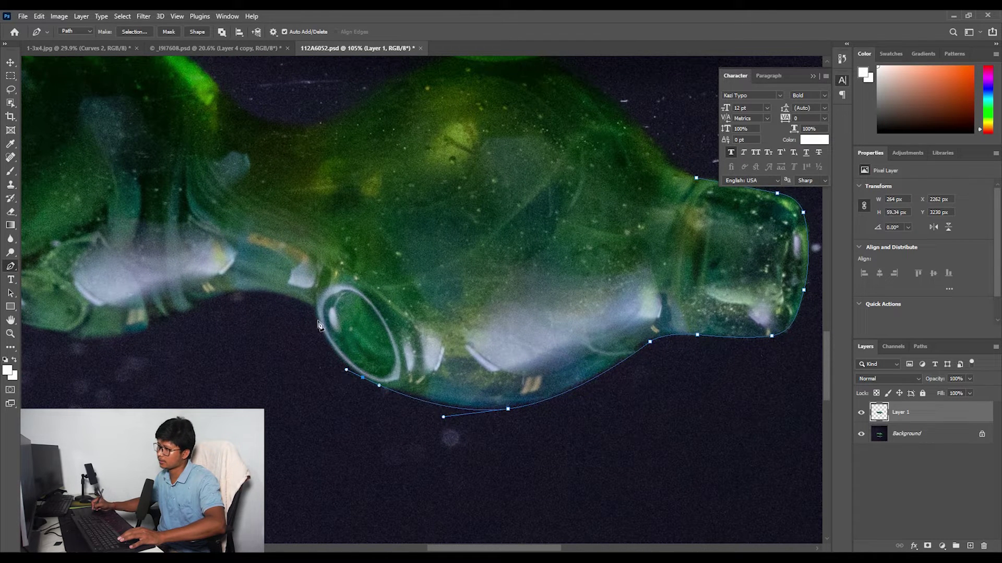
mouse_move(317, 308)
mouse_down()
mouse_move(319, 342)
mouse_move(315, 313)
mouse_up()
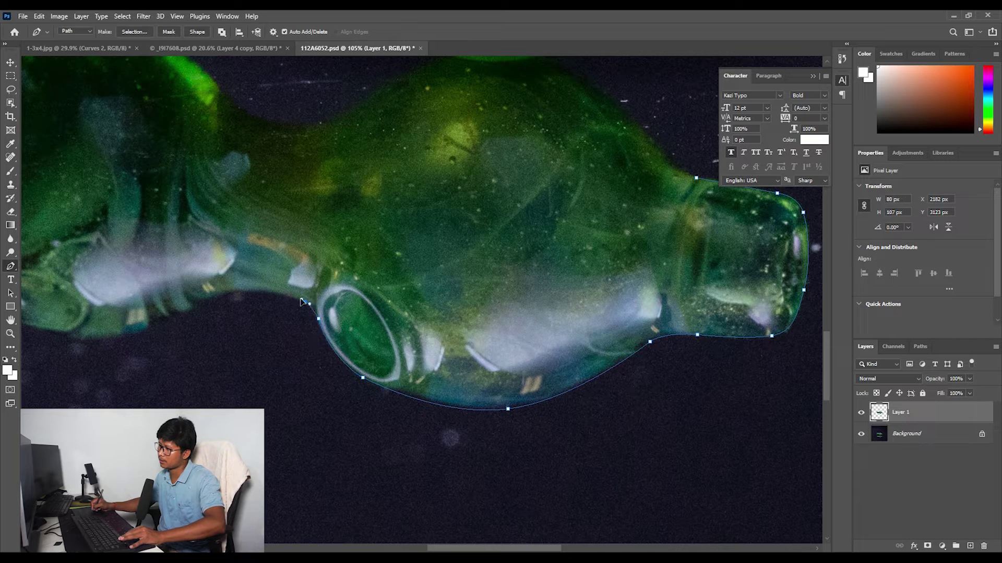
drag(232, 292, 417, 285)
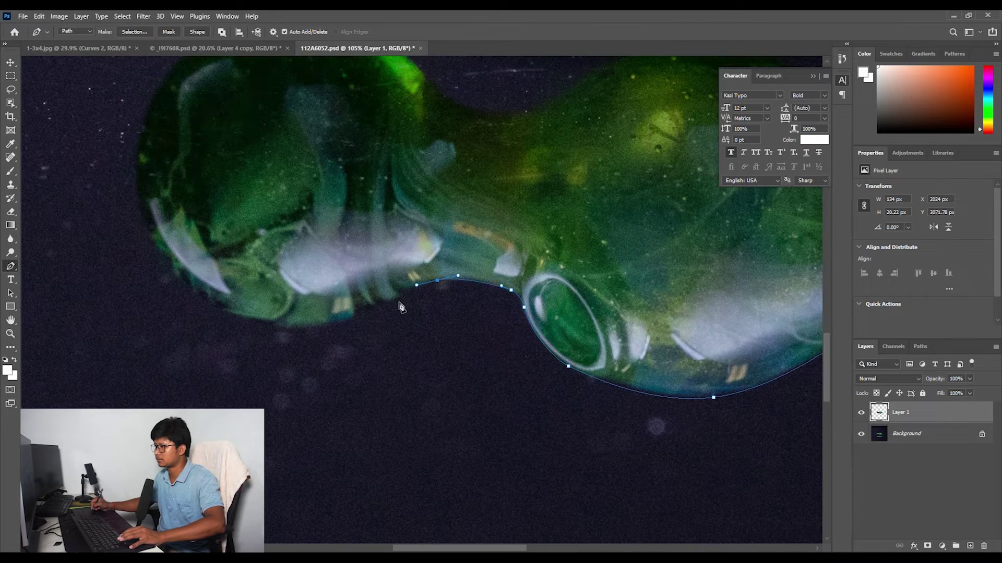
Trace the path around the outer edge of the reflected small bulb.
drag(362, 312, 432, 320)
scroll(345, 321, left, 5)
drag(469, 227, 541, 199)
alt+click(470, 225)
scroll(527, 250, down, 3)
drag(543, 266, 485, 318)
Trace the reflection's upper edge along the neck and large bulb back to the mouth end and close the path.
scroll(407, 314, up, 3)
drag(513, 353, 522, 364)
drag(585, 379, 611, 376)
drag(663, 346, 486, 303)
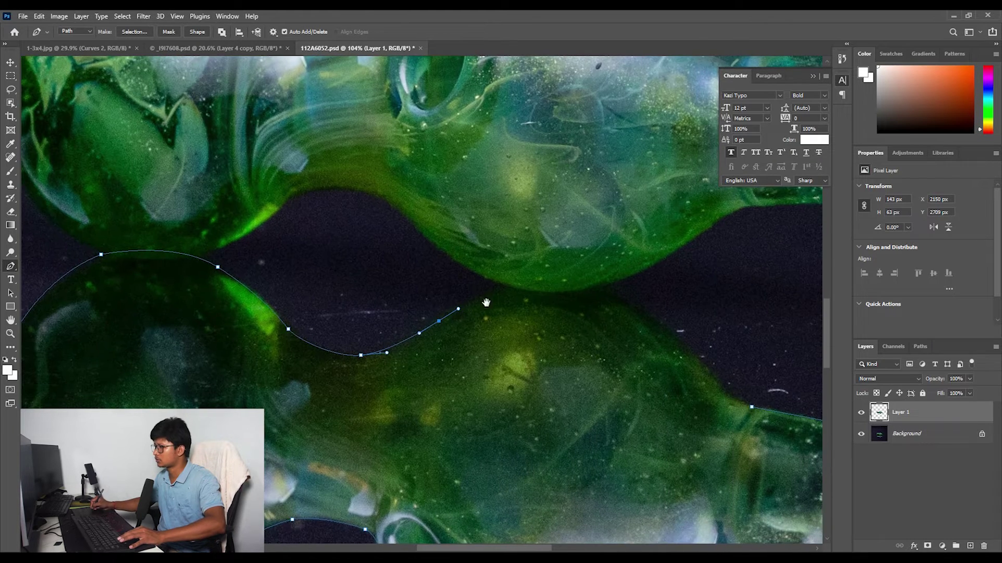
drag(534, 277, 561, 278)
drag(653, 321, 530, 287)
click(579, 313)
click(590, 327)
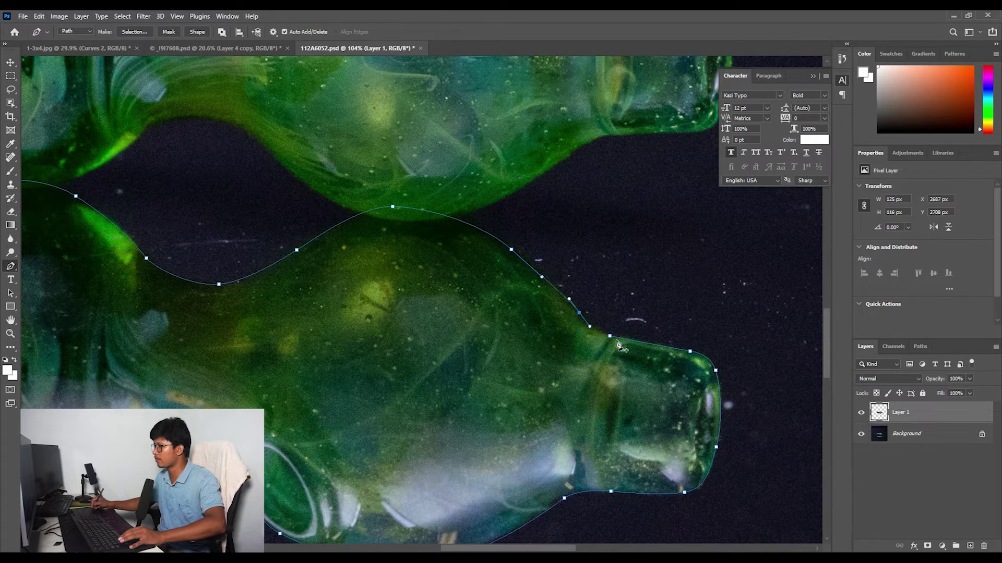
Convert the reflection path into a selection and copy that area of the Background layer to a new layer.
key(ctrl+0)
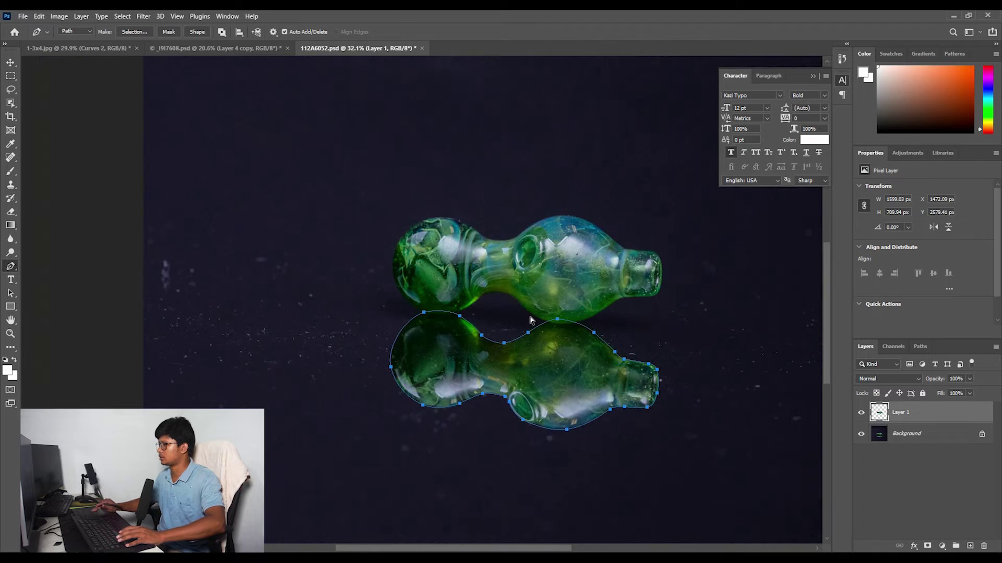
key(ctrl+Return)
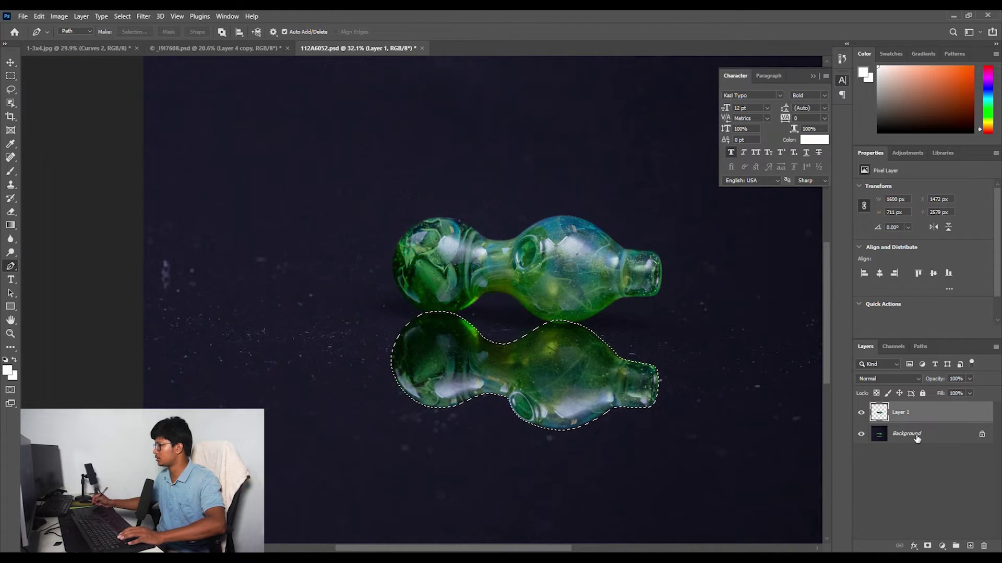
click(921, 433)
key(ctrl+j)
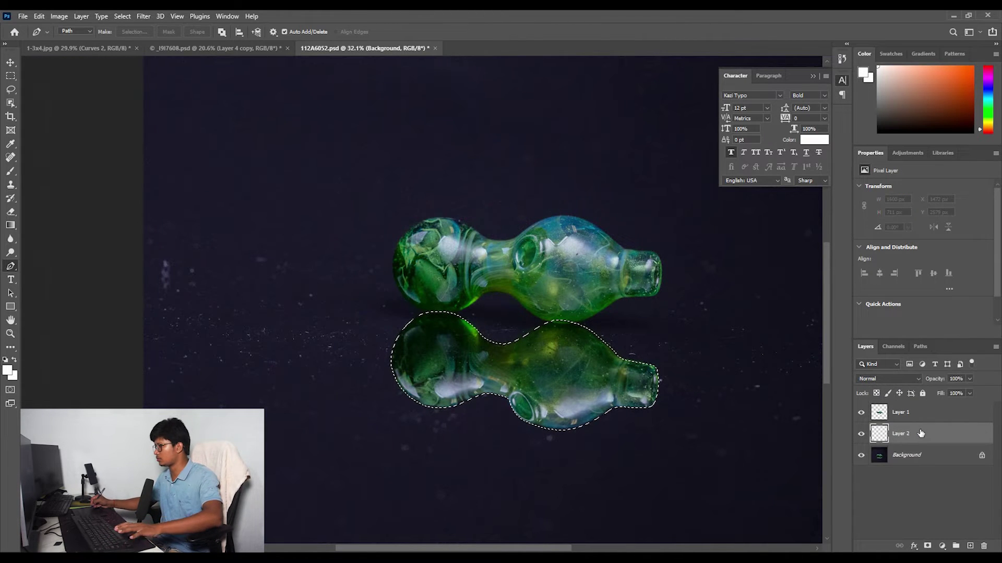
Duplicate the Background layer, set the background color to 000000, and fill the duplicate with it.
drag(589, 453, 517, 409)
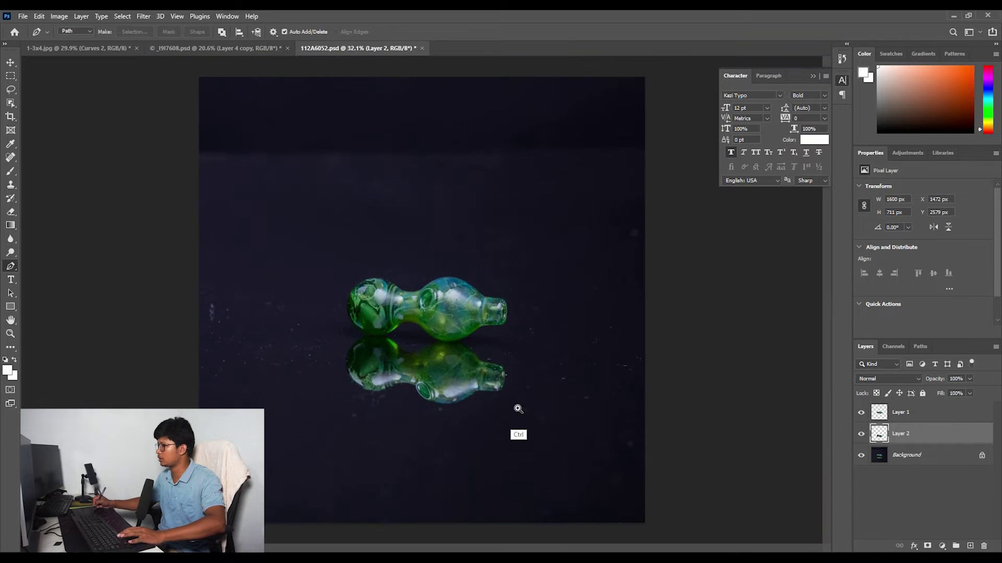
click(903, 456)
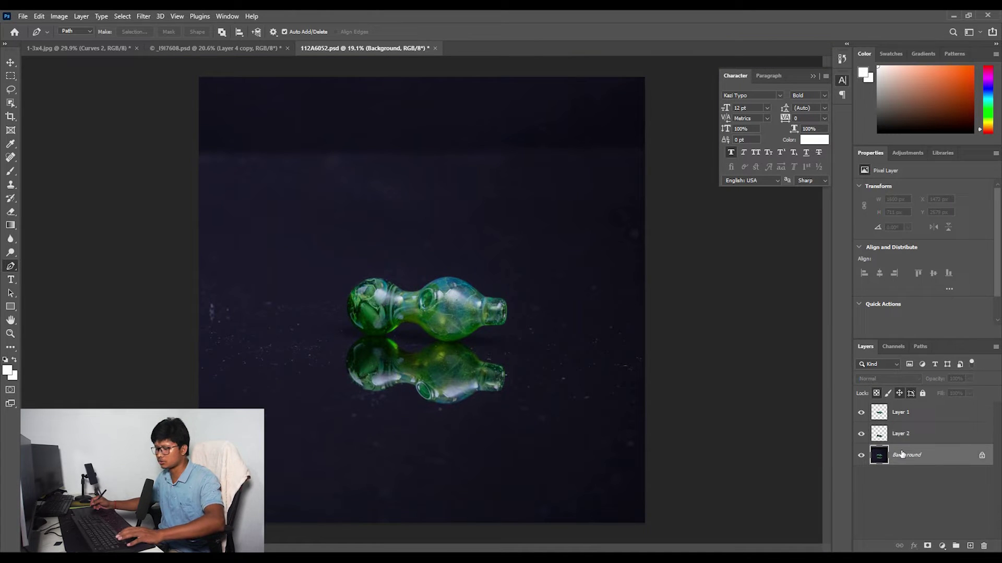
key(ctrl+j)
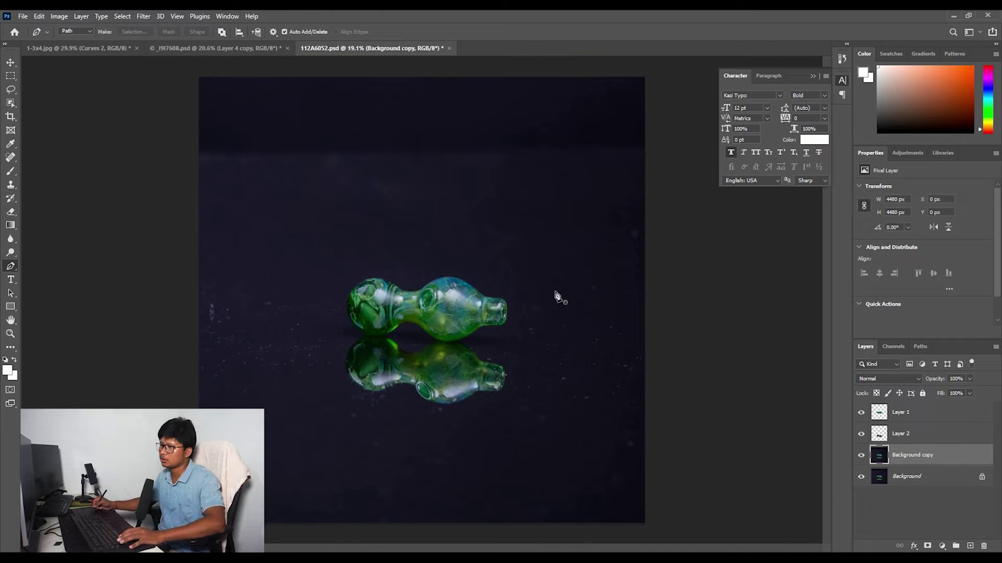
click(15, 378)
text(000000)
click(727, 53)
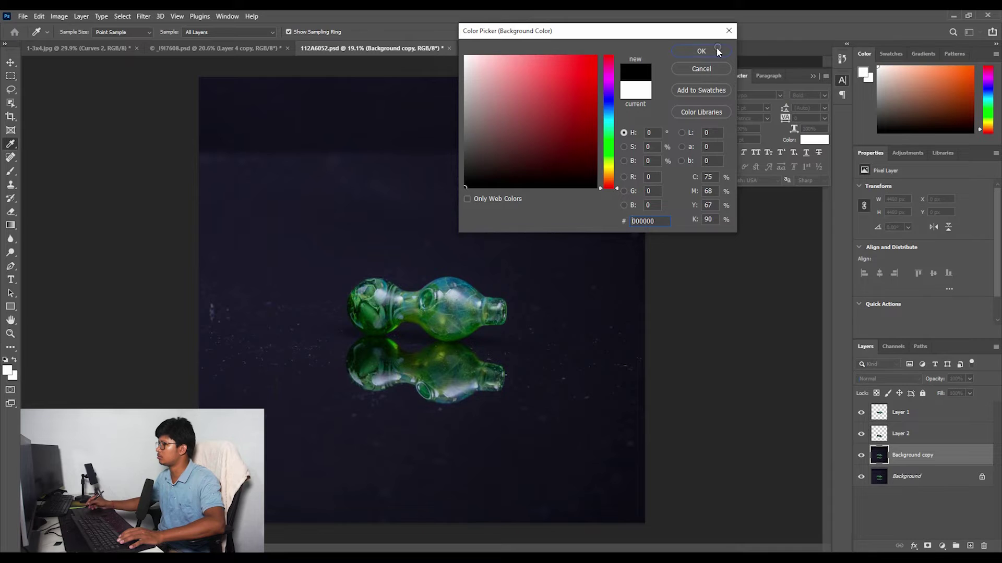
key(p)
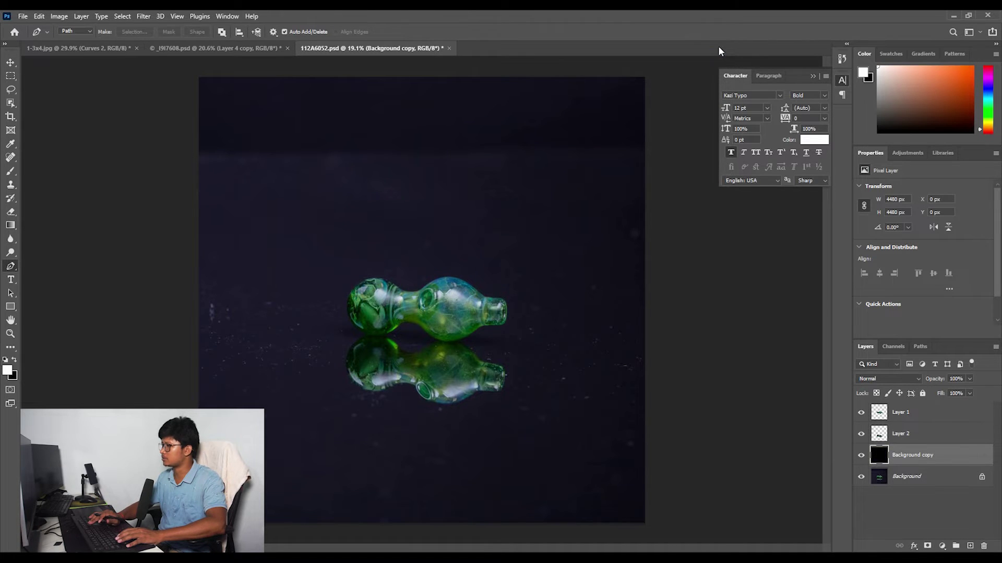
key(ctrl+BackSpace)
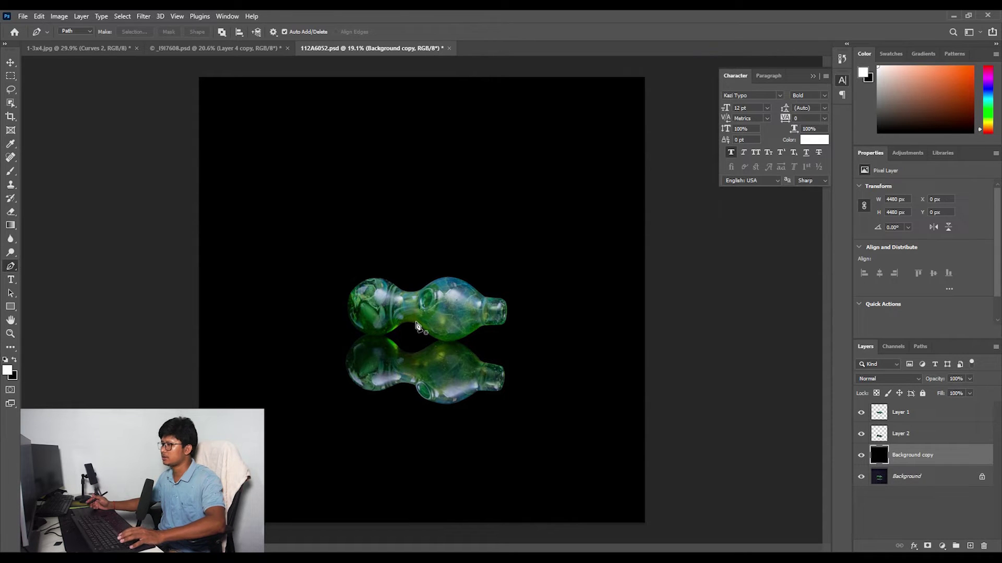
scroll(436, 405, up, 5)
scroll(476, 414, down, 6)
scroll(443, 383, up, 2)
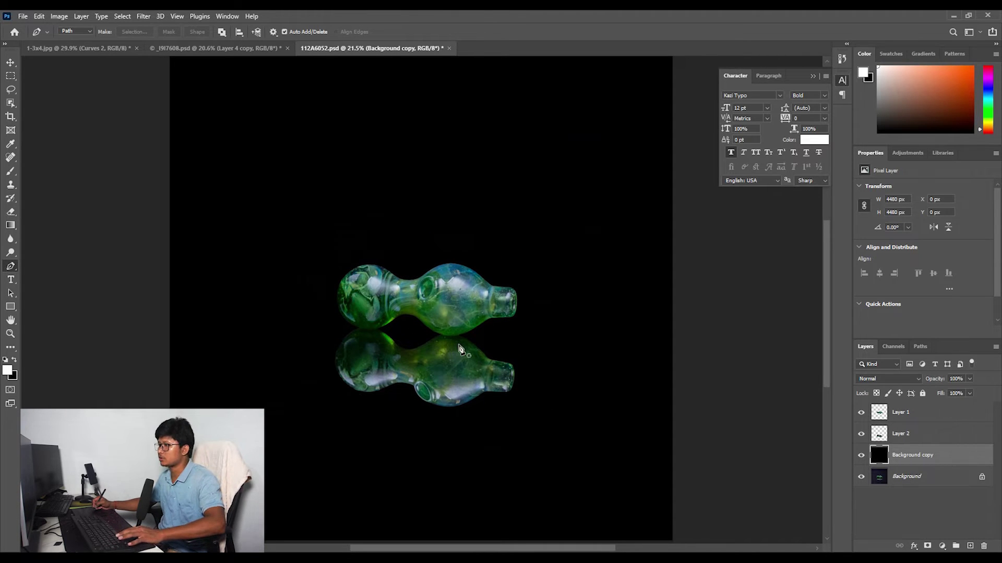
scroll(464, 386, down, 3)
scroll(420, 385, up, 3)
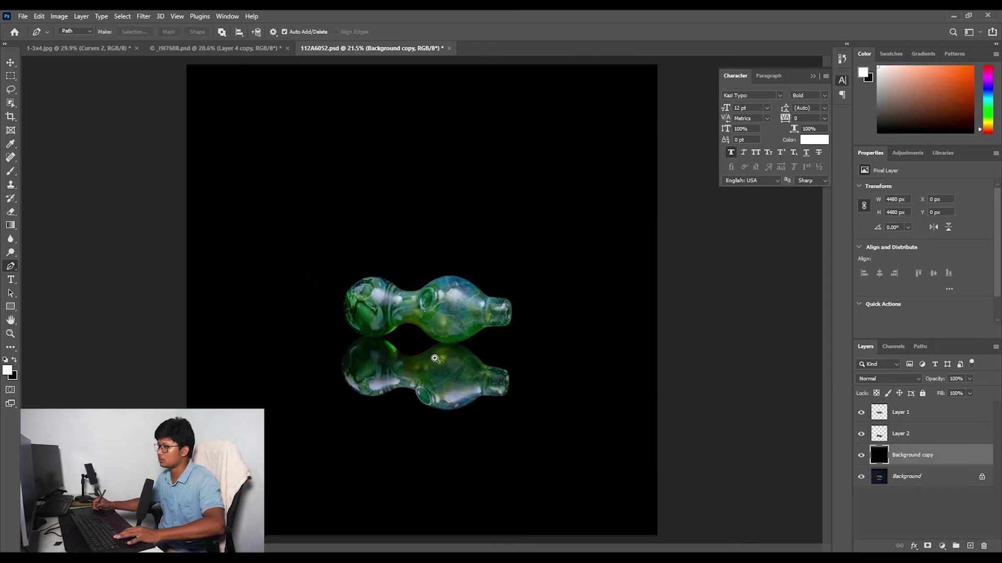
Add a Curves adjustment above Layer 1 and shape the RGB curve into a gentle S with brighter highlights and darker shadows.
click(884, 415)
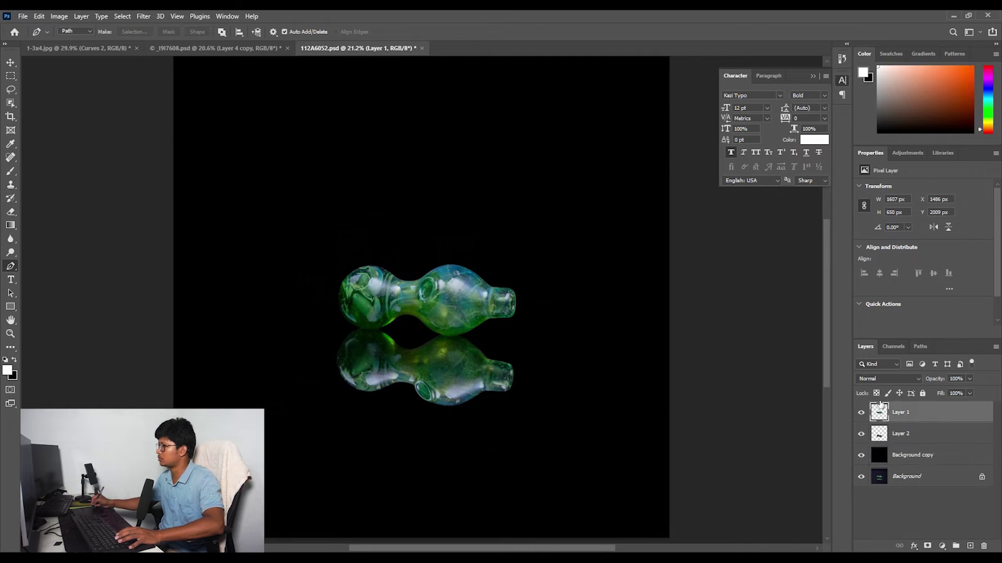
click(907, 153)
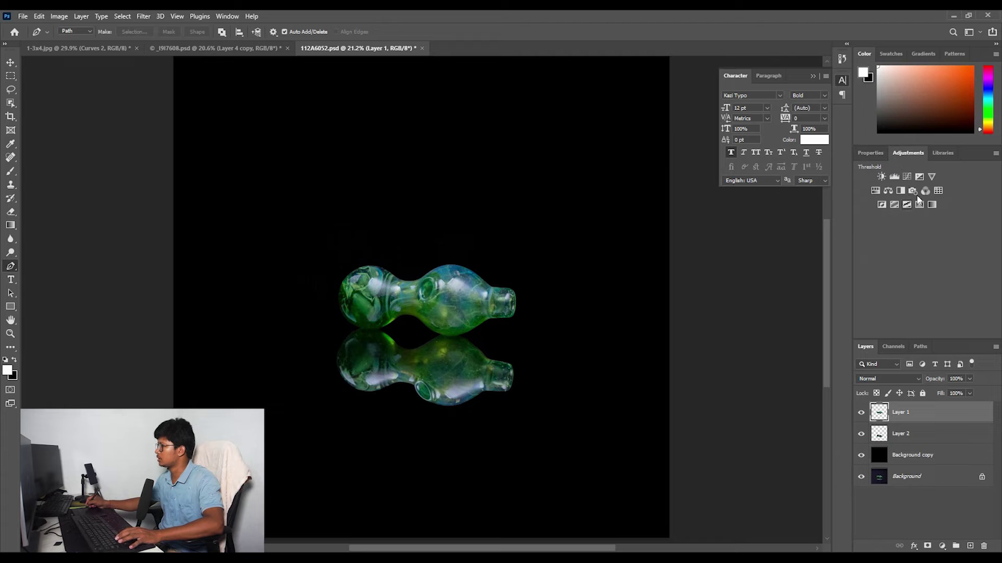
click(906, 179)
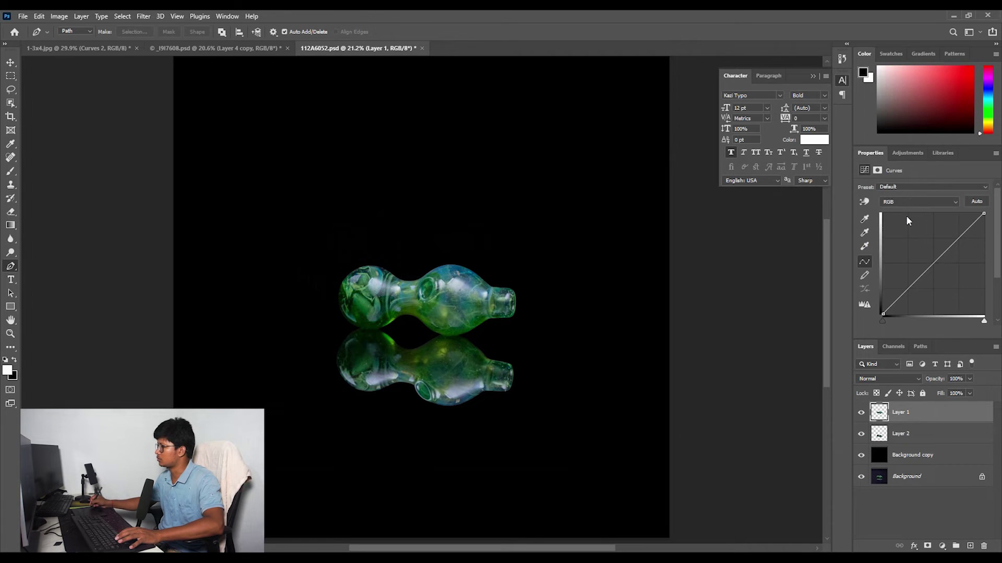
drag(934, 263, 941, 243)
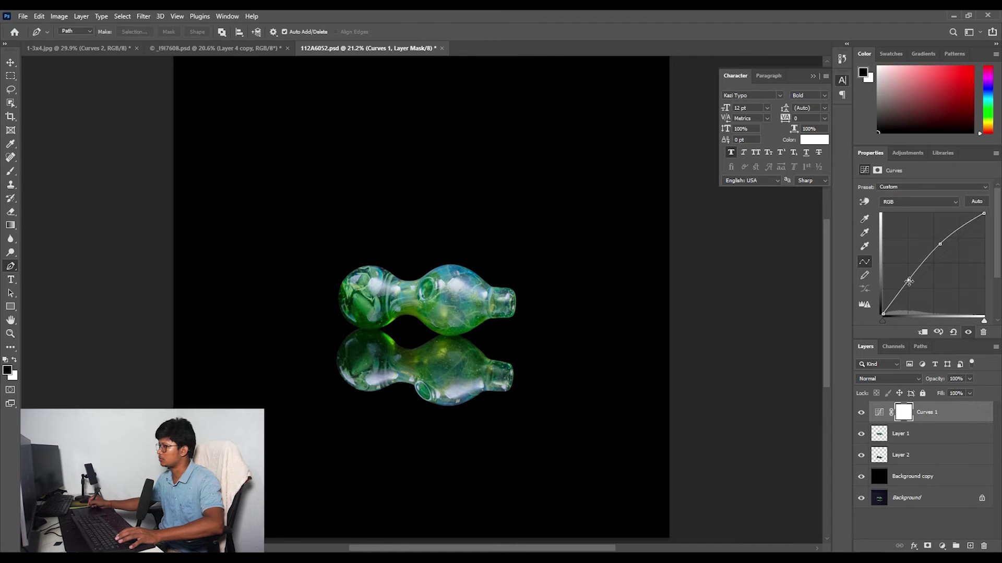
drag(908, 280, 906, 289)
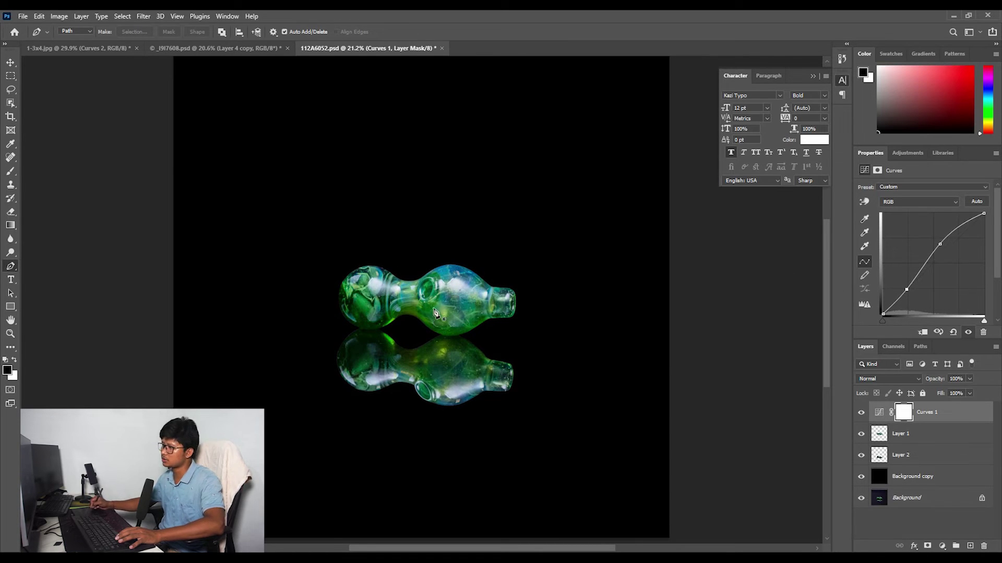
drag(939, 243, 946, 239)
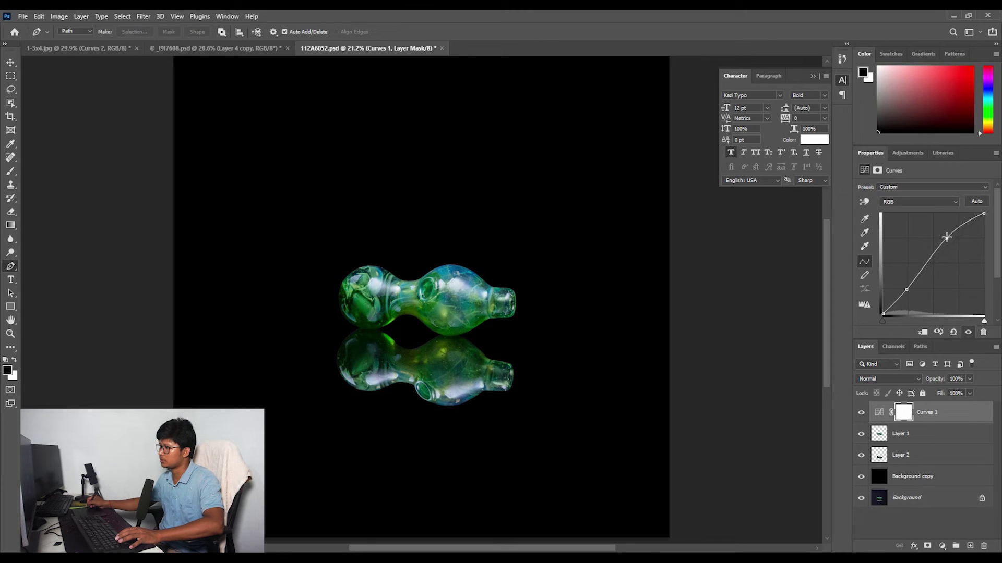
Lower the opacity of Layer 2, the reflection, to 68%.
drag(444, 368, 563, 313)
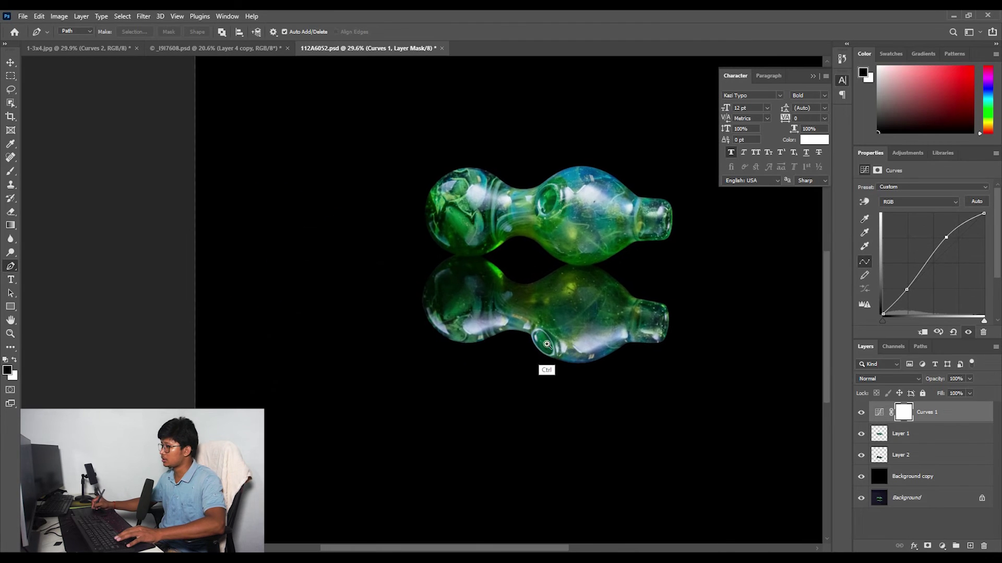
drag(546, 345, 451, 373)
drag(389, 388, 457, 360)
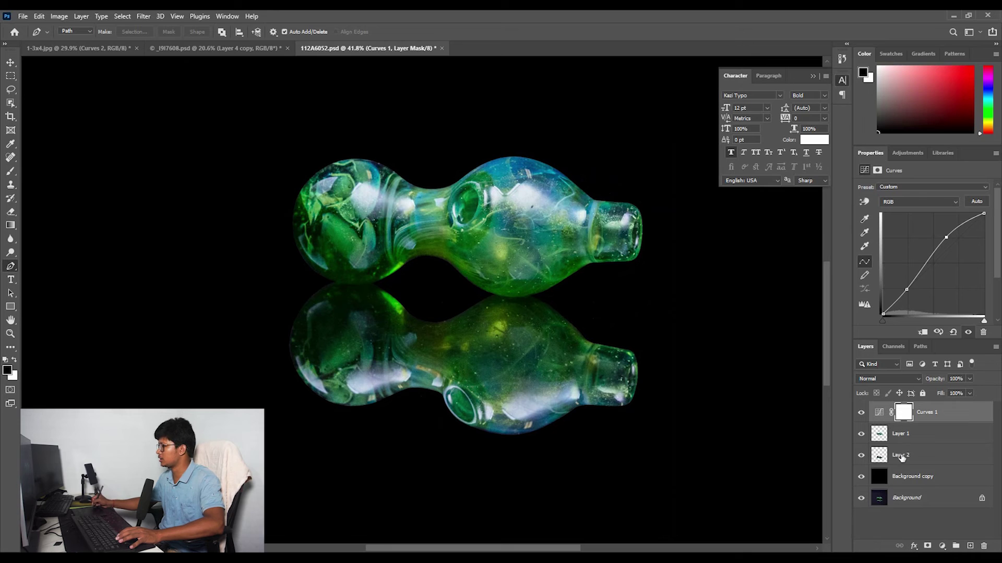
click(902, 453)
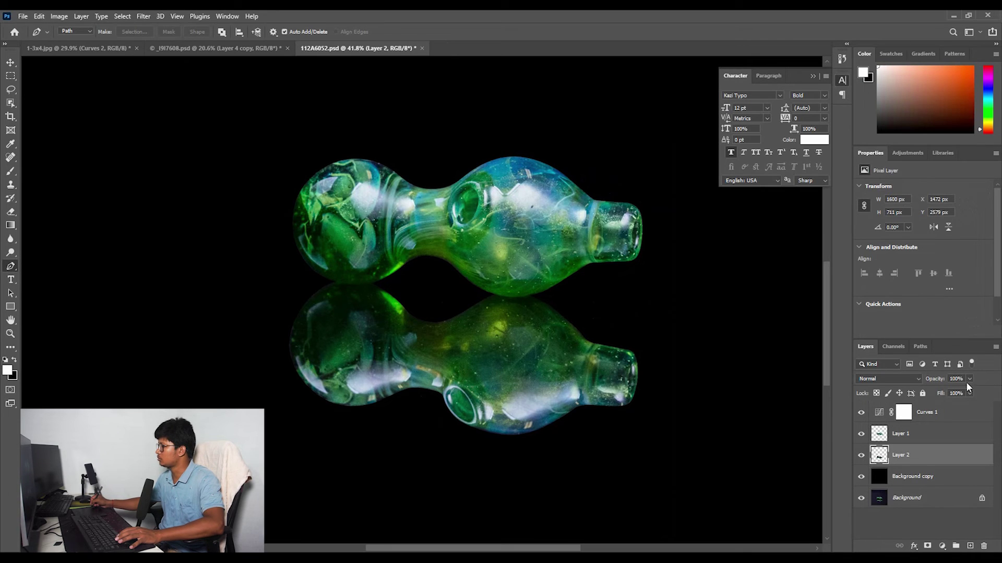
click(969, 380)
drag(958, 390, 957, 391)
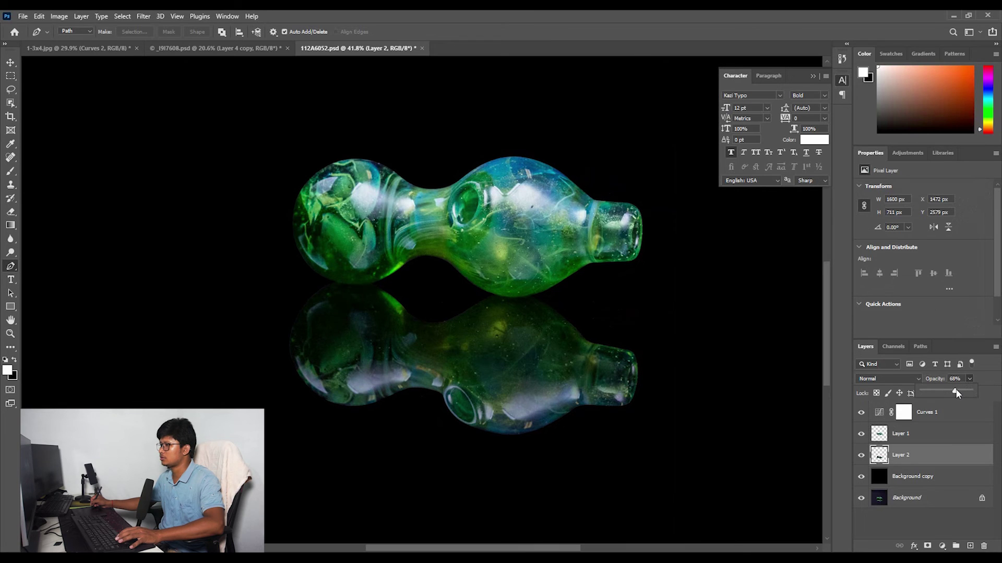
key(ctrl+minus)
key(ctrl+minus)
drag(482, 388, 489, 386)
mouse_move(399, 385)
mouse_down()
mouse_move(430, 385)
mouse_move(417, 385)
mouse_up()
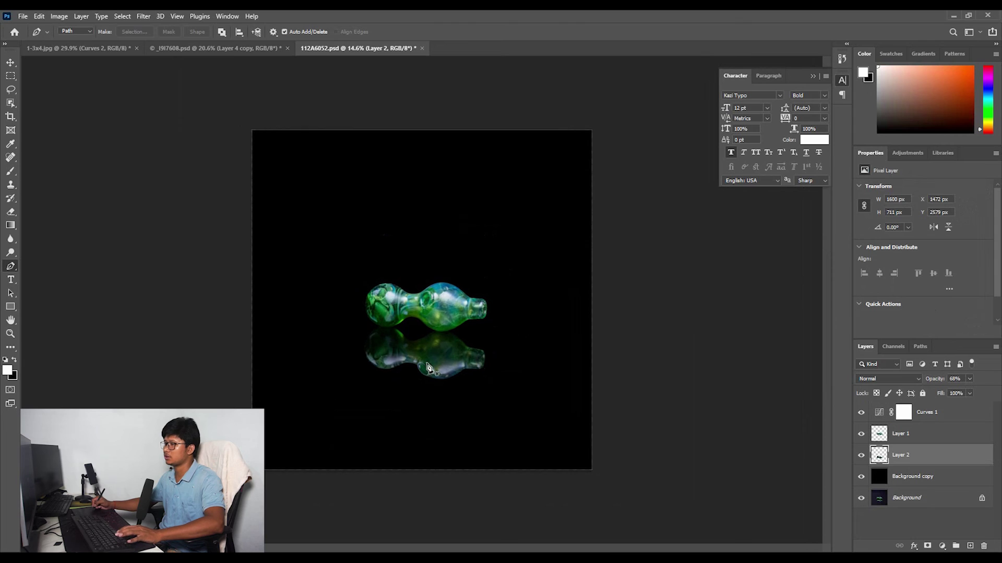